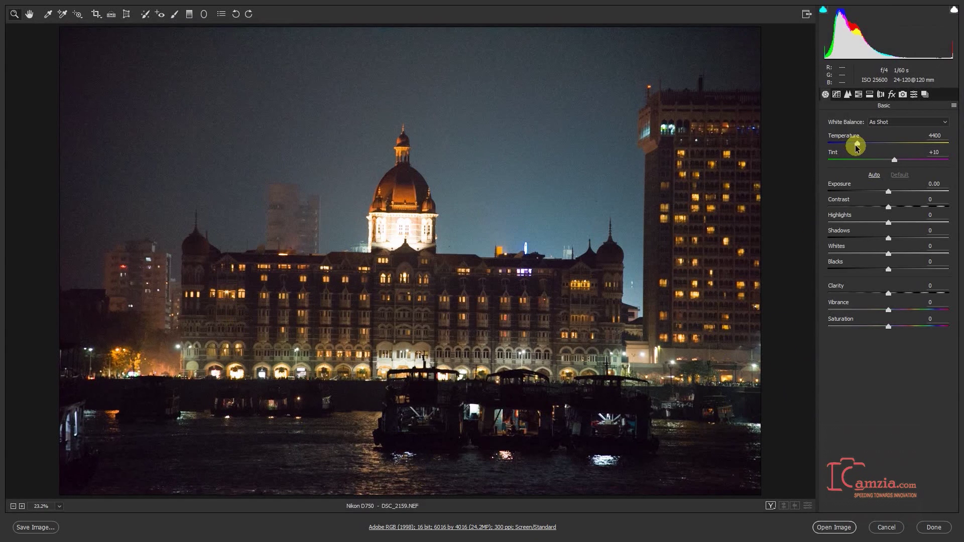
Set the photo's Temperature to 3850, Tint to +8, Exposure to +0.30, Contrast to +3 and Highlights to +13
mouse_move(856, 145)
left_mouse_down()
mouse_move(883, 149)
mouse_move(849, 151)
left_mouse_up()
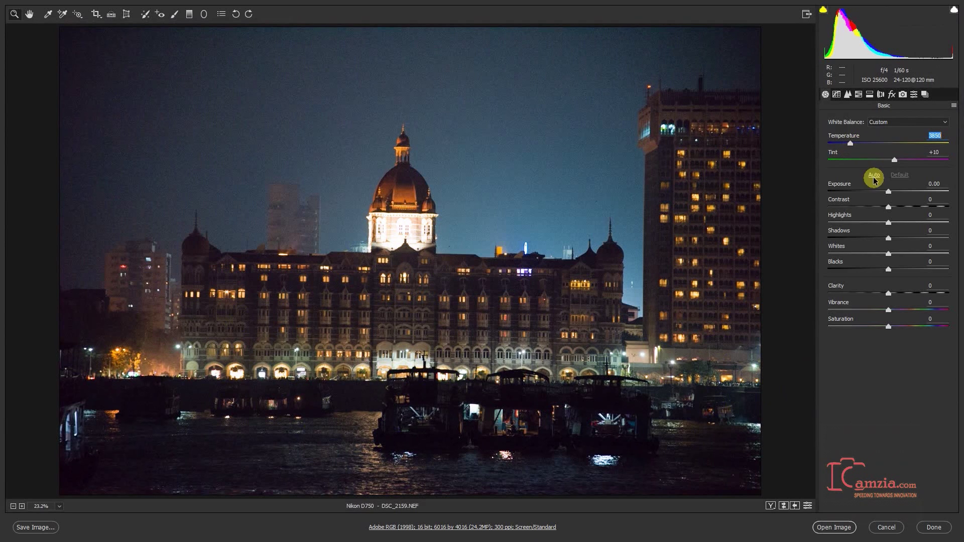
left_click_drag(895, 161, 896, 223)
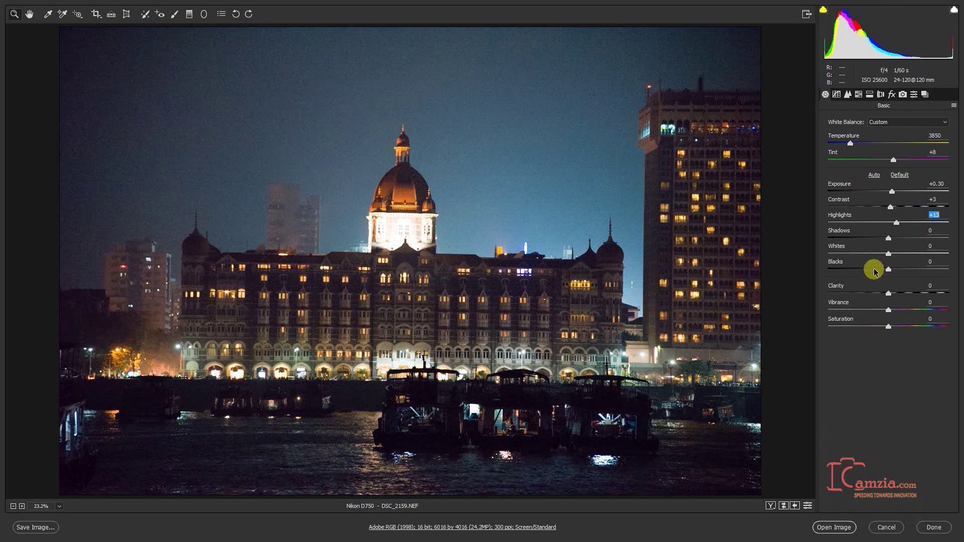
Set Blacks to -2, Clarity to +3, Vibrance to +38 and Saturation to -3
mouse_move(889, 259)
left_mouse_down()
mouse_move(907, 260)
mouse_move(897, 262)
left_mouse_up()
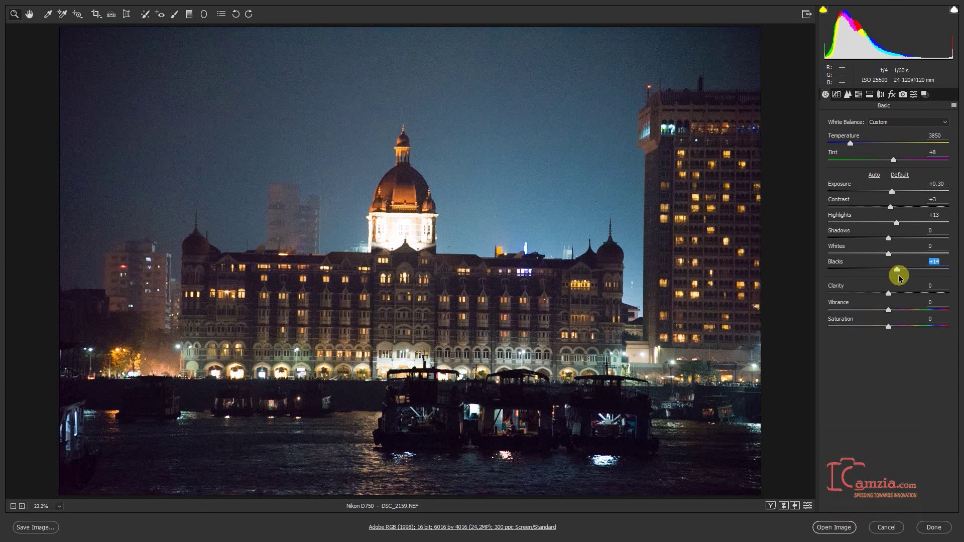
left_click_drag(898, 271, 918, 309)
left_click(888, 310)
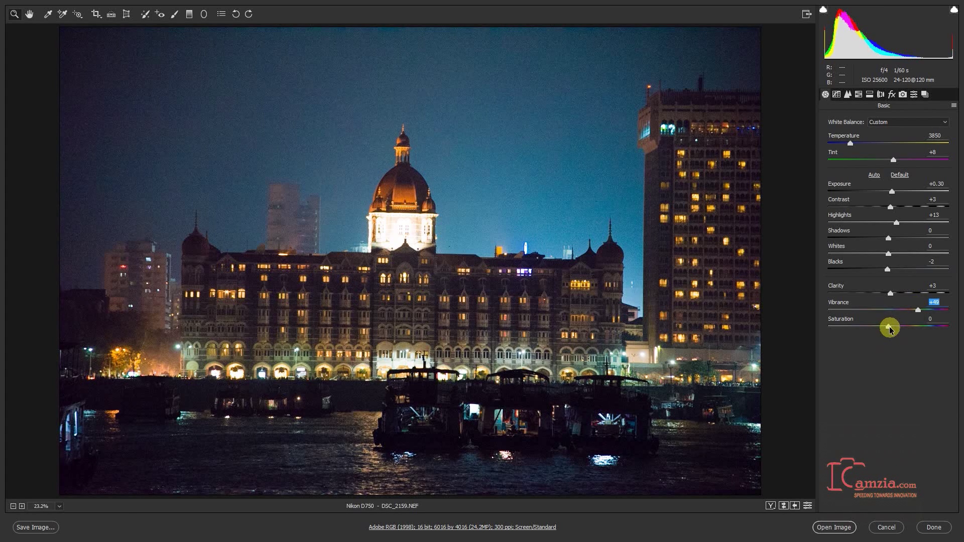
left_click_drag(889, 329, 910, 312)
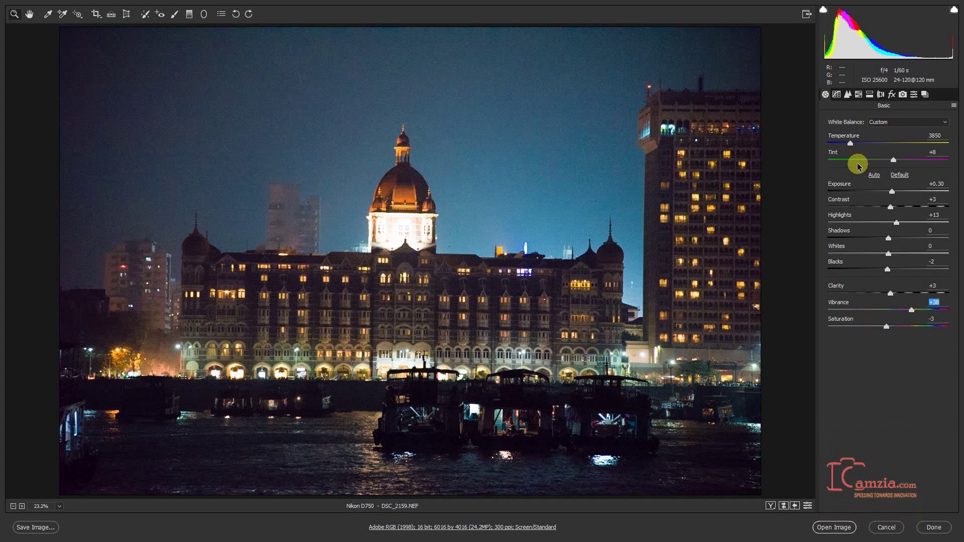
left_click(837, 95)
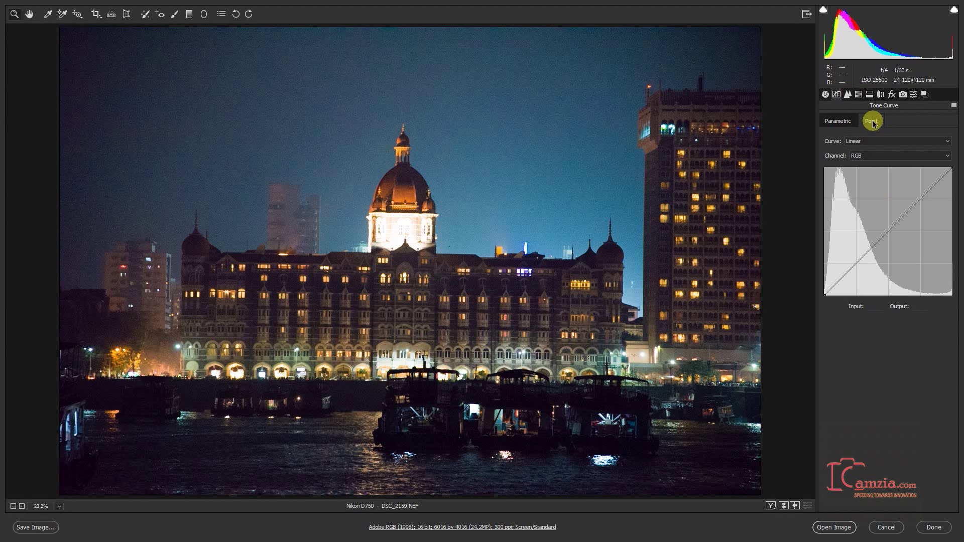
left_click(848, 121)
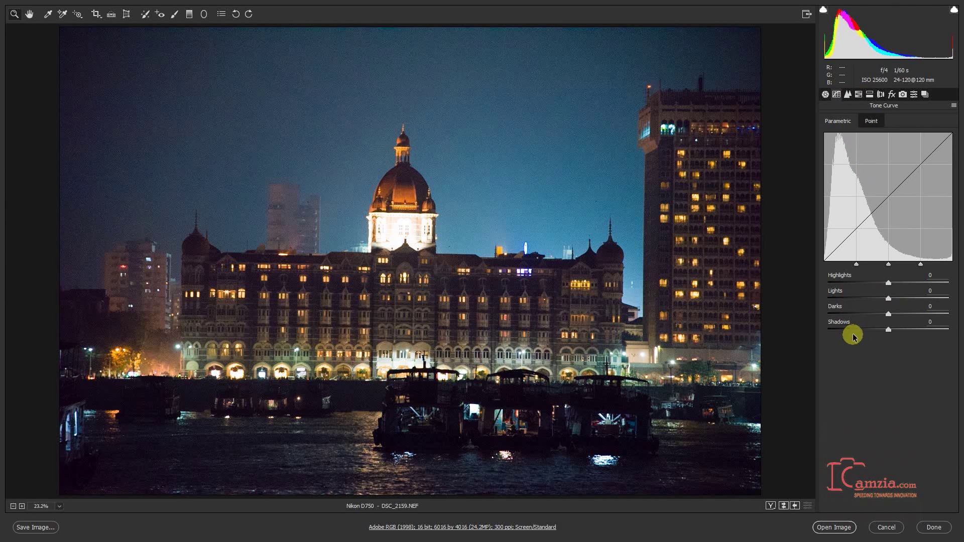
Try noise reduction on the dark water with Luminance 9, Luminance Detail 21 and Luminance Contrast 22
left_click(847, 94)
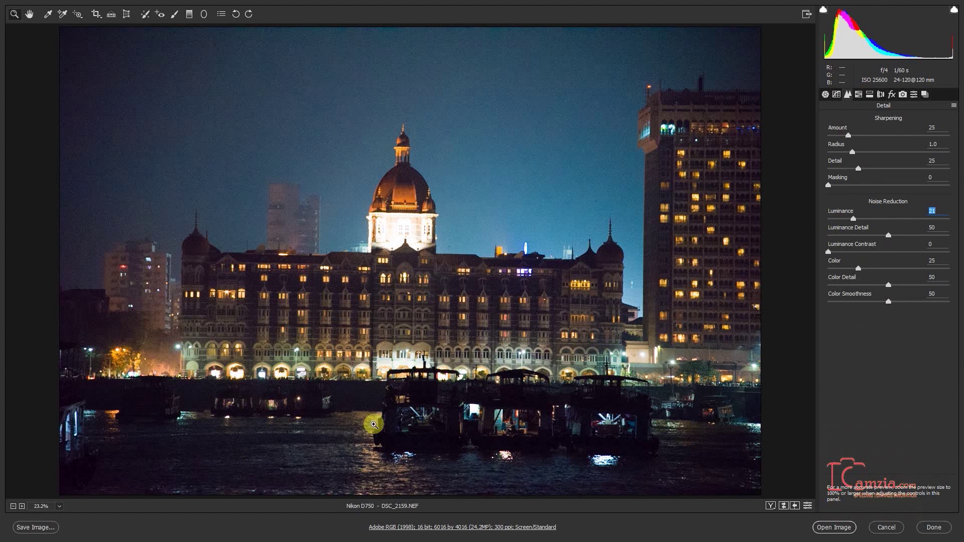
left_click(349, 390)
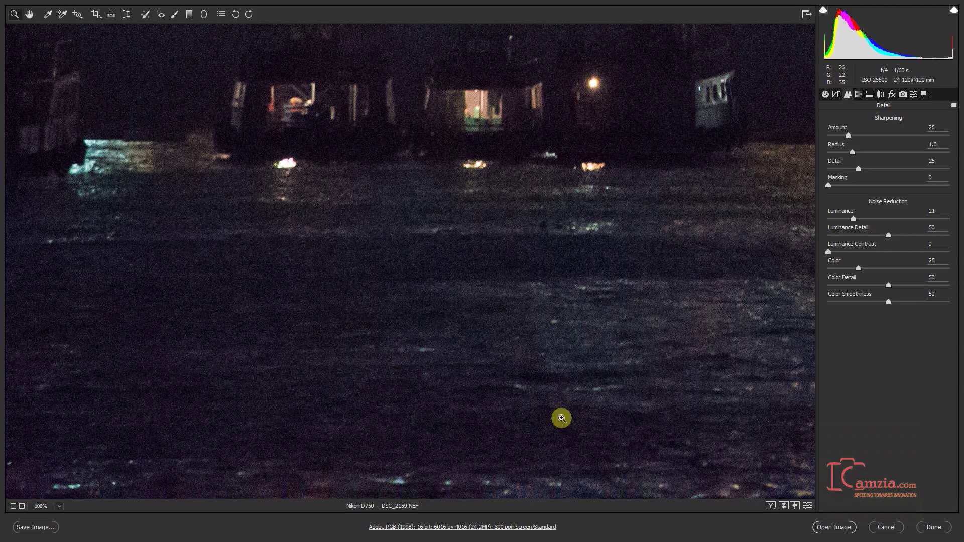
left_click_drag(855, 220, 854, 252)
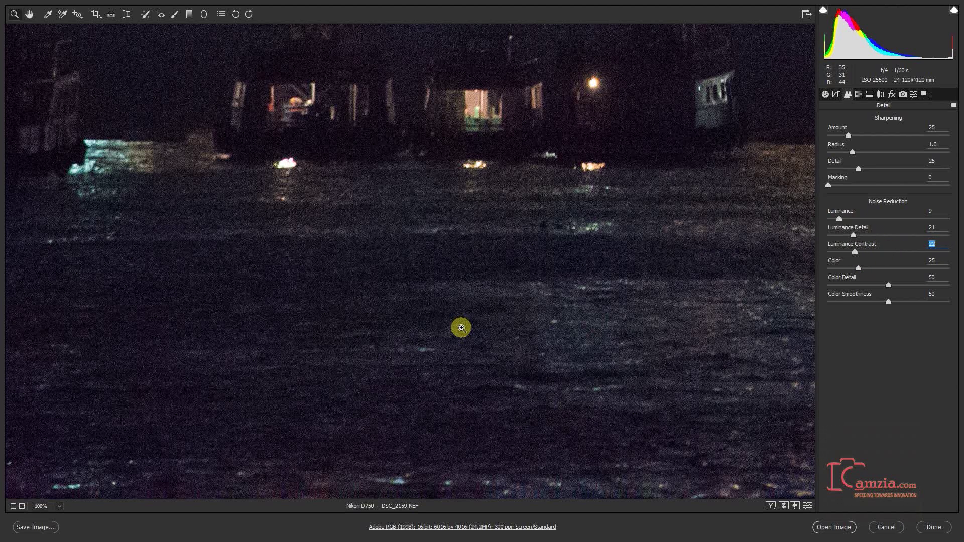
Set the noise reduction to Luminance 17, Luminance Detail 6 and Luminance Contrast 7
key("alt")
left_click(459, 319, "alt")
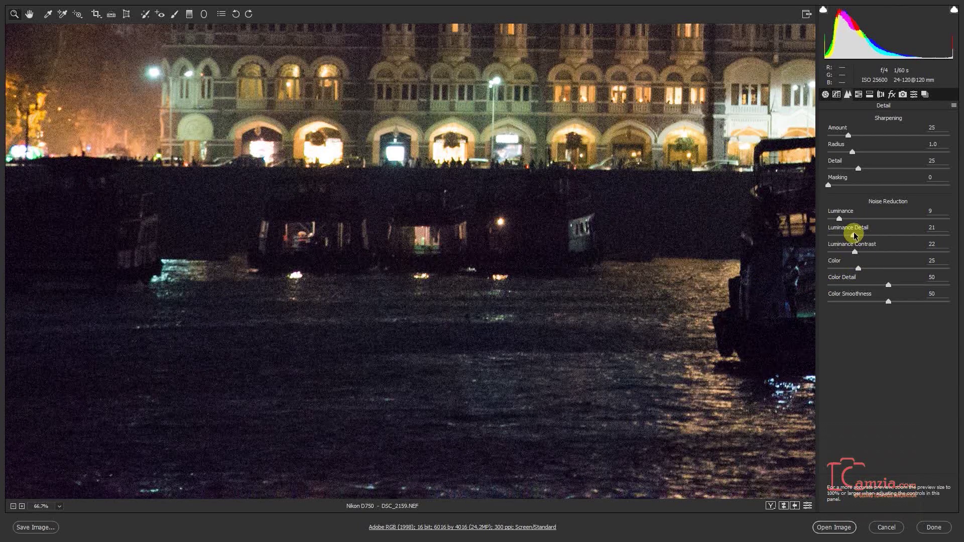
left_click_drag(855, 235, 833, 221)
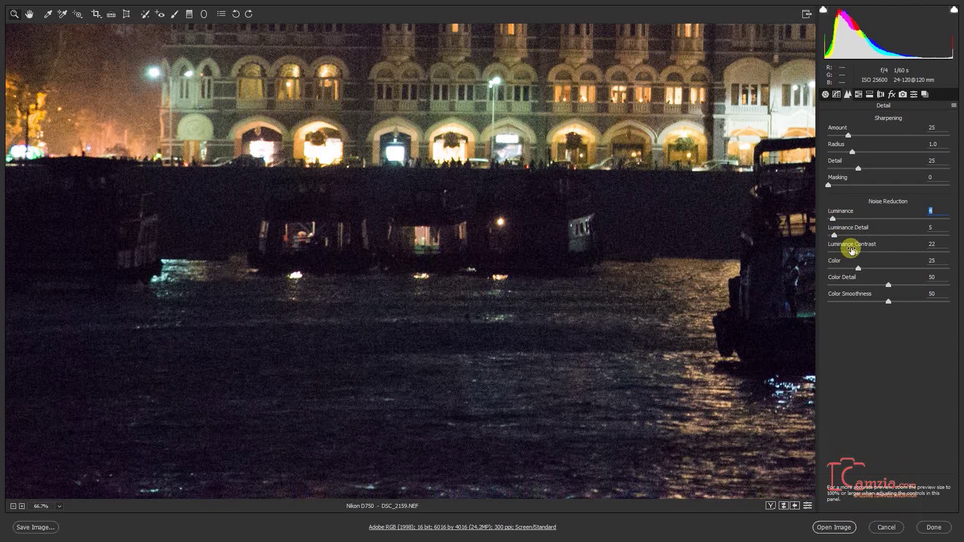
left_click_drag(852, 251, 838, 252)
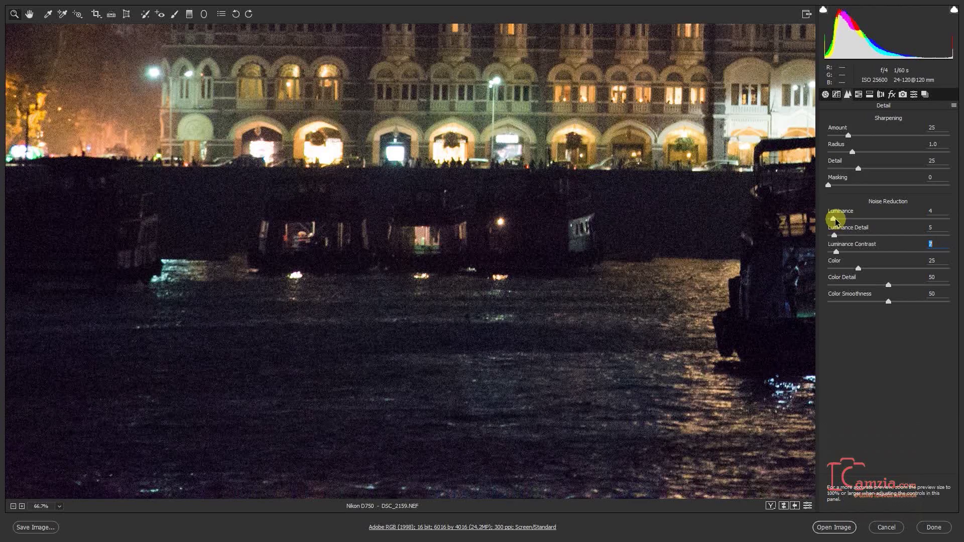
left_click_drag(836, 219, 884, 225)
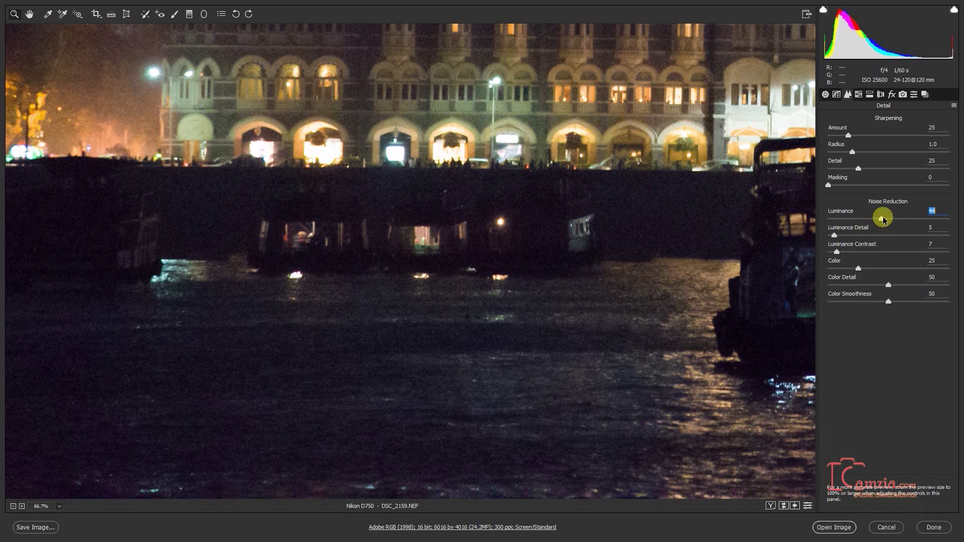
left_click_drag(884, 221, 919, 226)
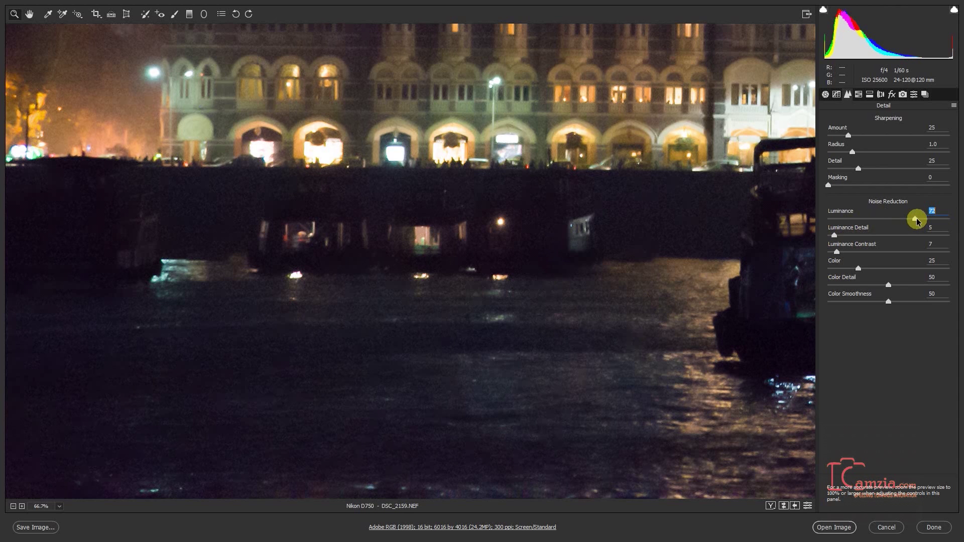
left_click_drag(916, 221, 835, 237)
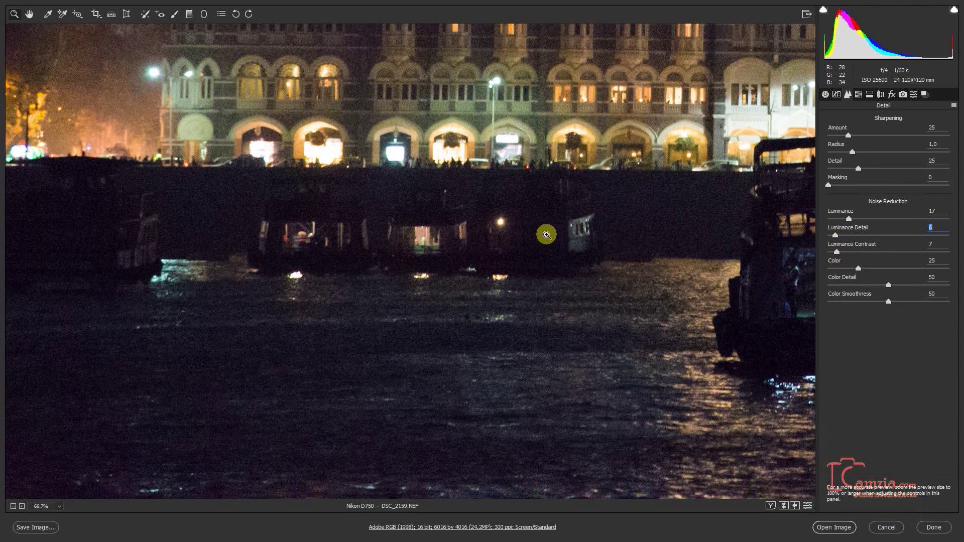
Set the HSL saturation of the Blues to -2 and of the Aquas to +2
left_click(858, 94)
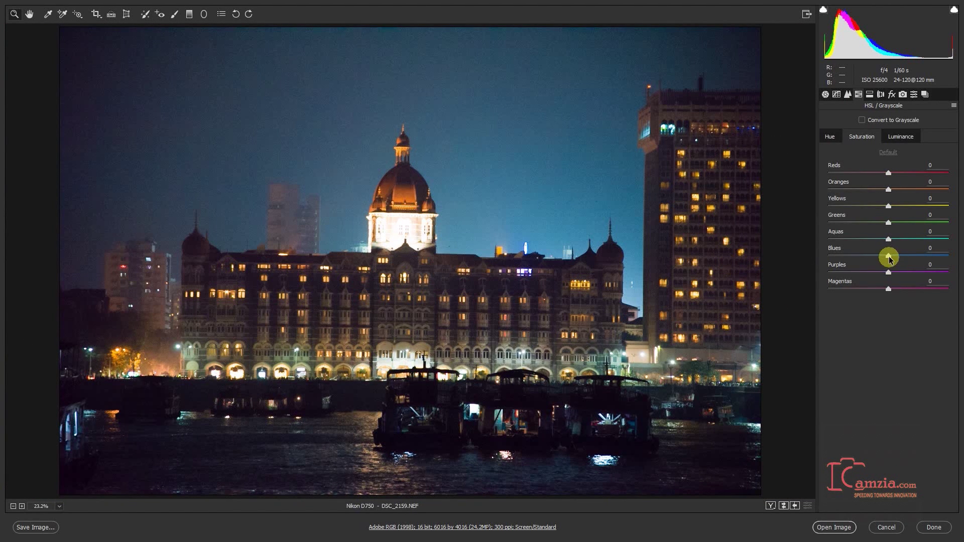
mouse_move(891, 259)
left_mouse_down()
mouse_move(939, 261)
mouse_move(885, 257)
mouse_move(931, 257)
mouse_move(885, 258)
mouse_move(942, 241)
mouse_move(891, 244)
left_mouse_up()
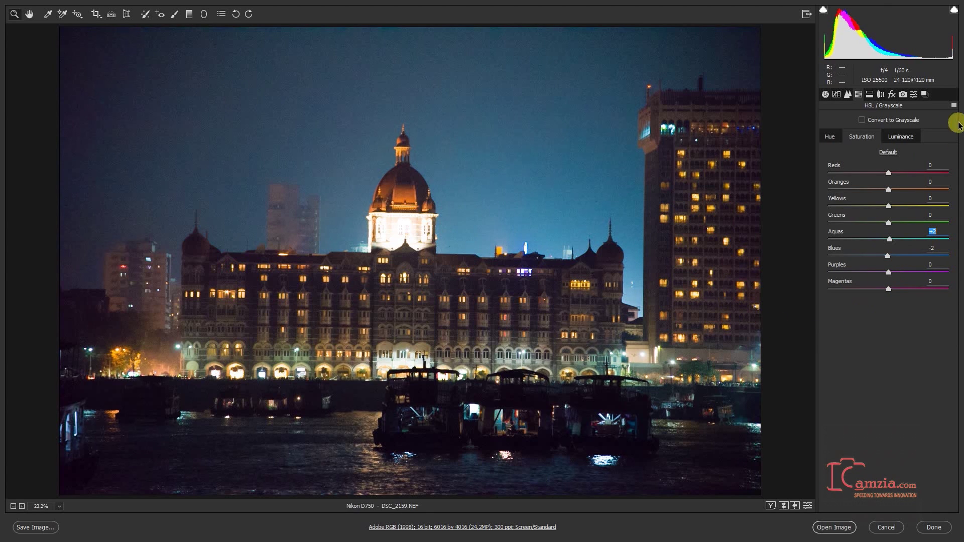
left_click(901, 137)
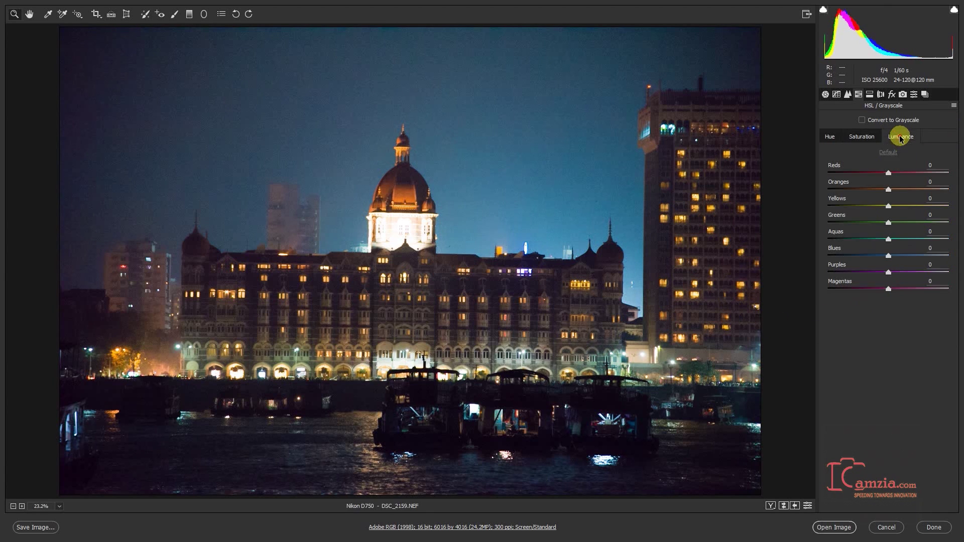
left_click(830, 137)
left_click(862, 137)
left_click(900, 137)
left_click(871, 95)
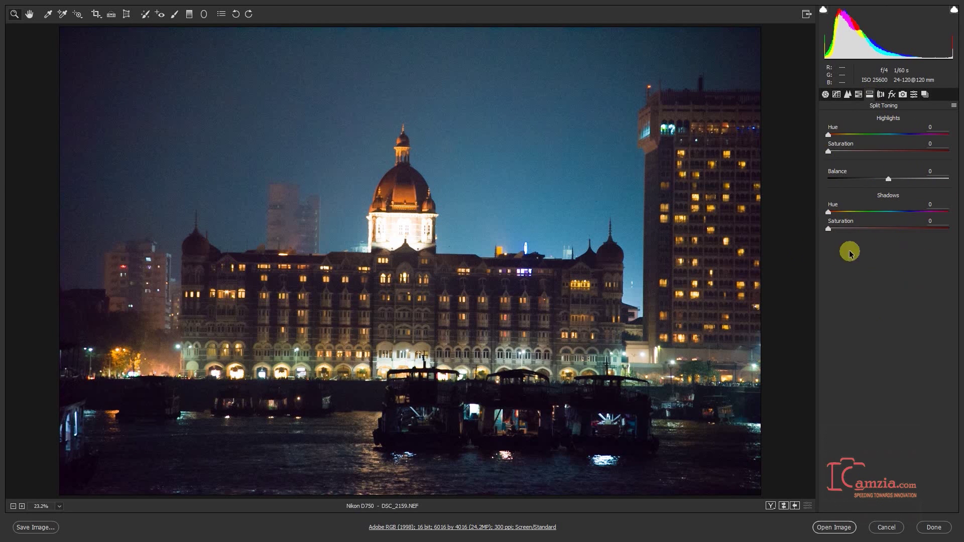
Turn on chromatic aberration removal and lens profile corrections for the photo
left_click(881, 95)
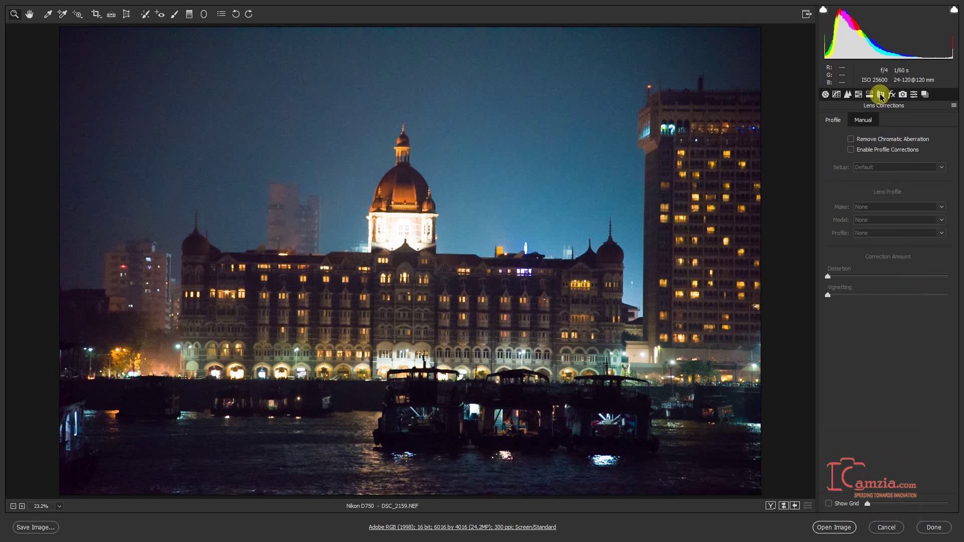
left_click(851, 140)
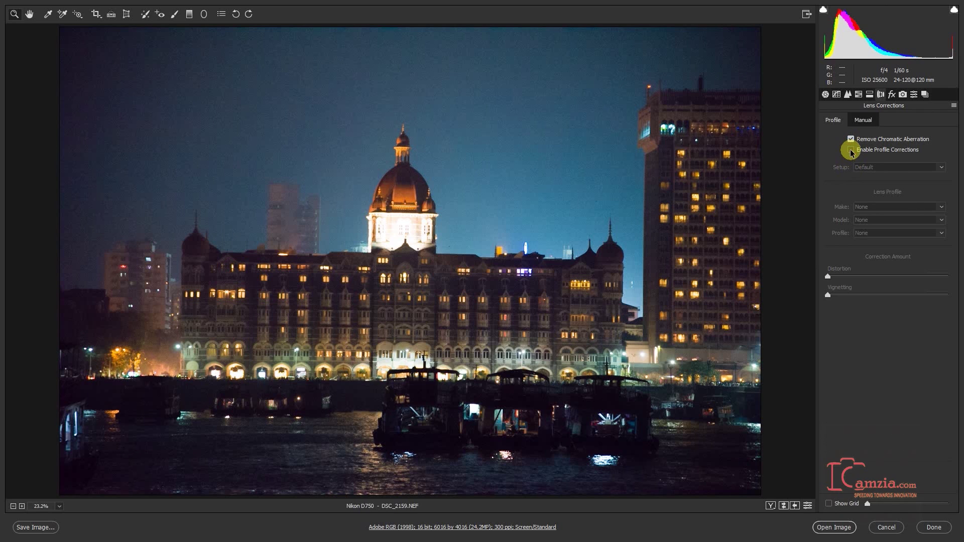
left_click(852, 151)
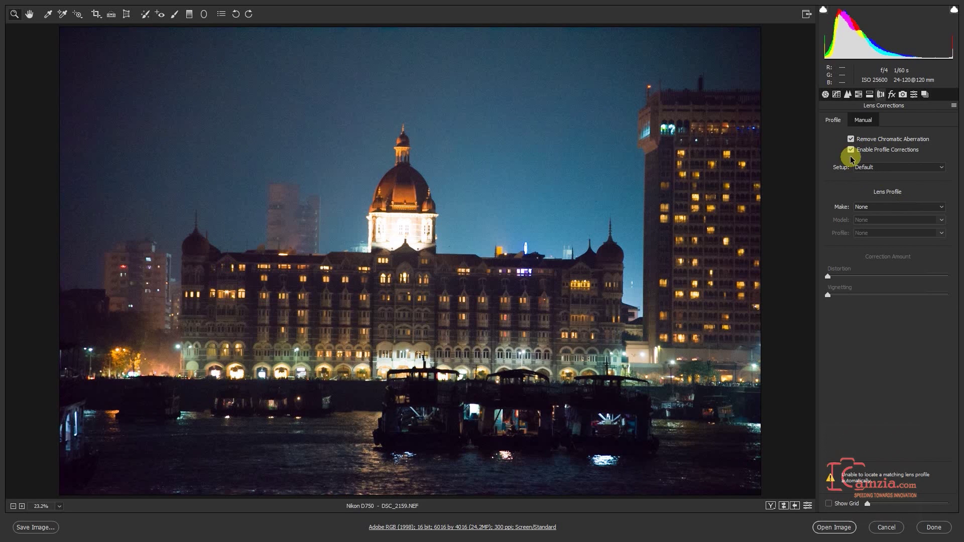
Add grain with an amount of 4 and a post-crop vignette with amount -6 and midpoint 44
left_click(893, 95)
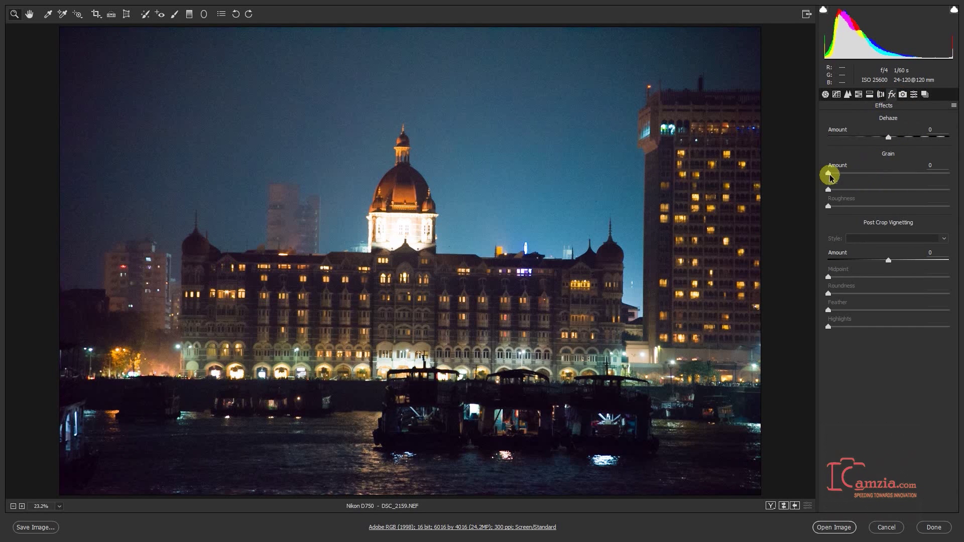
mouse_move(830, 177)
left_mouse_down()
mouse_move(899, 182)
mouse_move(834, 179)
left_mouse_up()
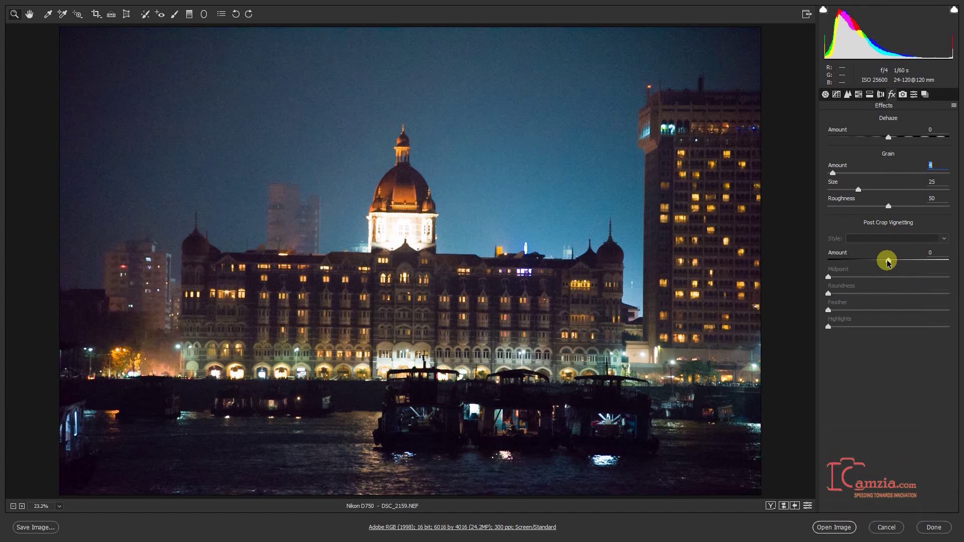
left_click_drag(888, 262, 880, 282)
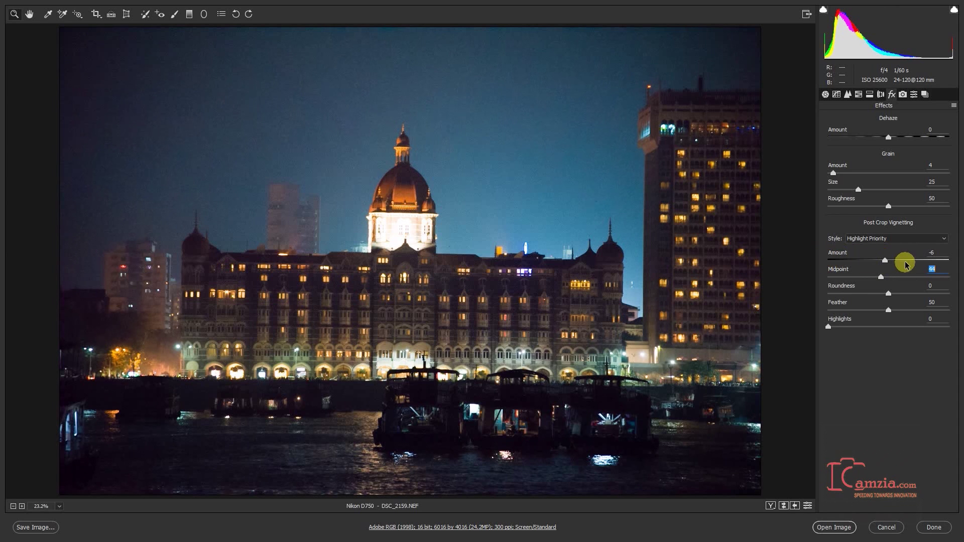
Set the post-crop vignette to Amount -100, Midpoint 49, Roundness -73, Feather 50 and Highlights 10
left_click_drag(885, 260, 828, 261)
left_click_drag(882, 278, 805, 288)
left_click_drag(883, 297, 814, 309)
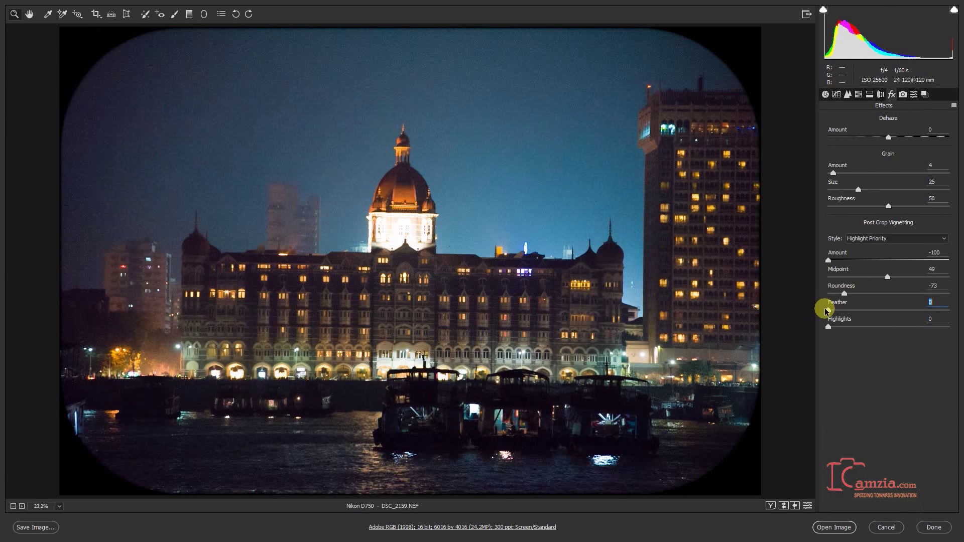
left_click_drag(827, 311, 889, 310)
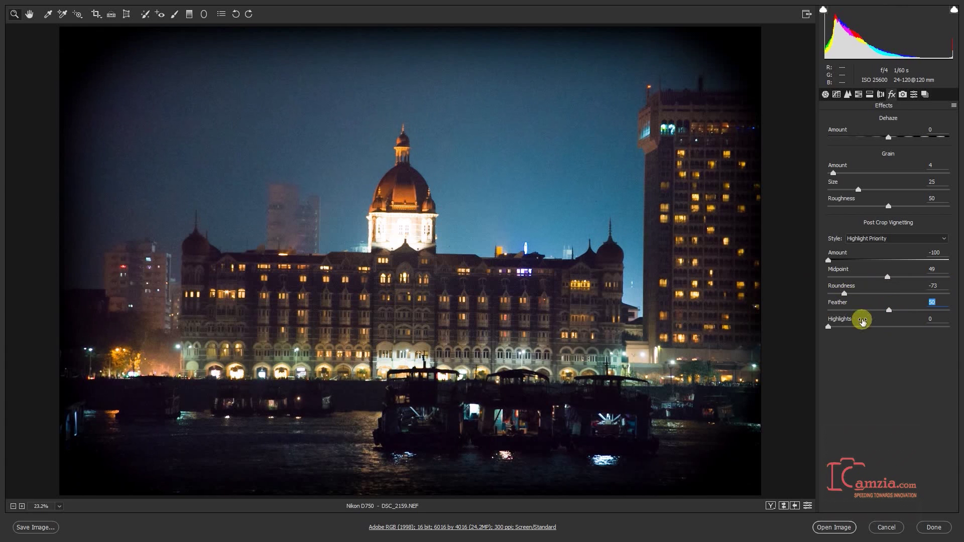
mouse_move(829, 329)
left_mouse_down()
mouse_move(793, 332)
mouse_move(864, 338)
mouse_move(839, 329)
left_mouse_up()
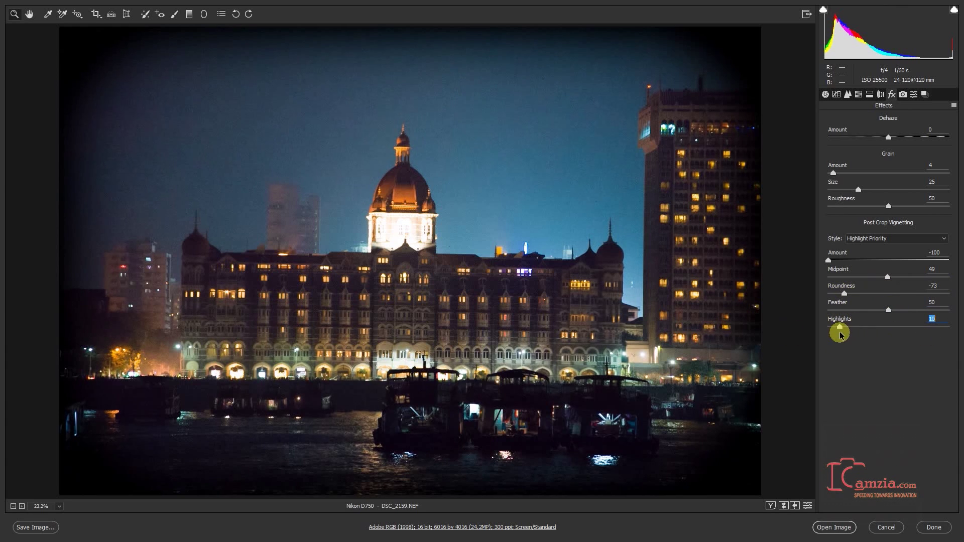
left_click(903, 95)
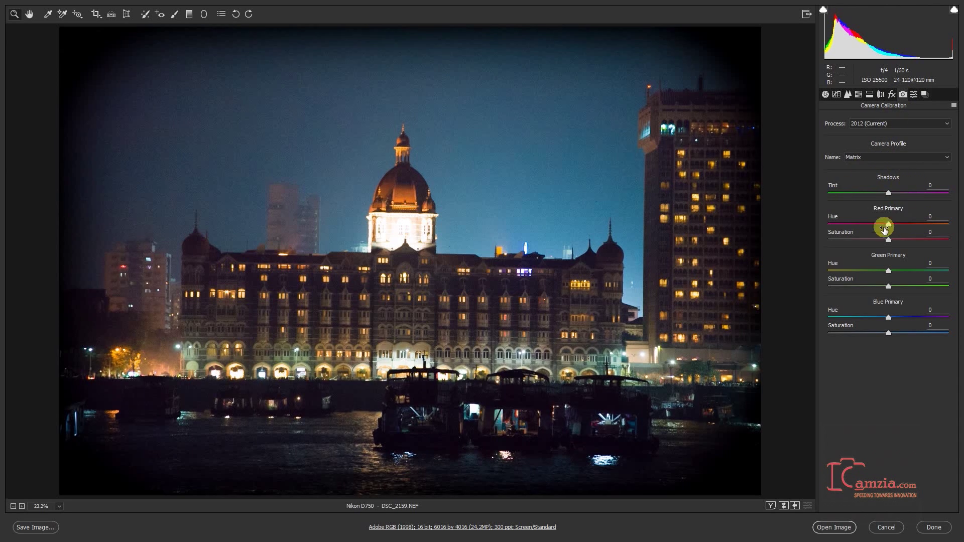
left_click(881, 160)
left_click(879, 164)
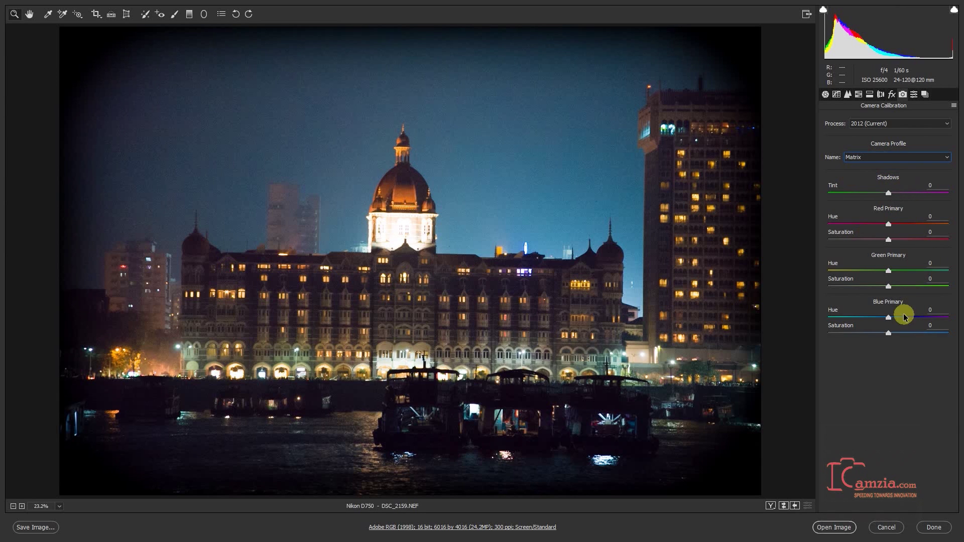
left_click(914, 95)
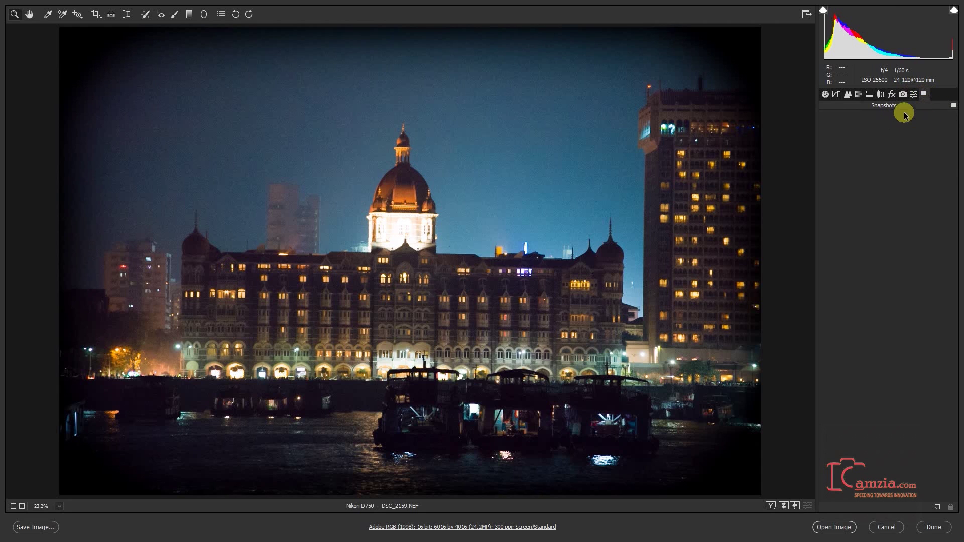
Open the adjusted raw photo in Photoshop
left_click(826, 94)
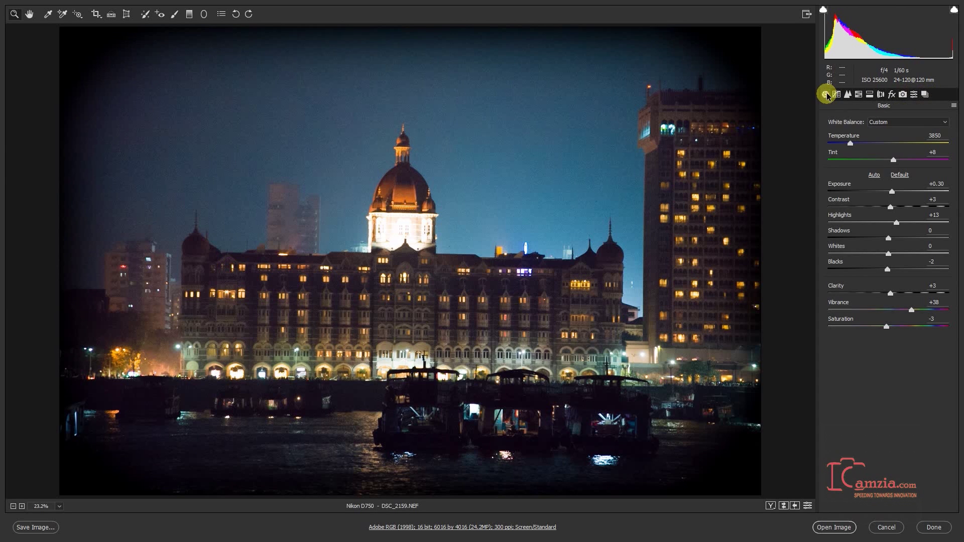
left_click(826, 528)
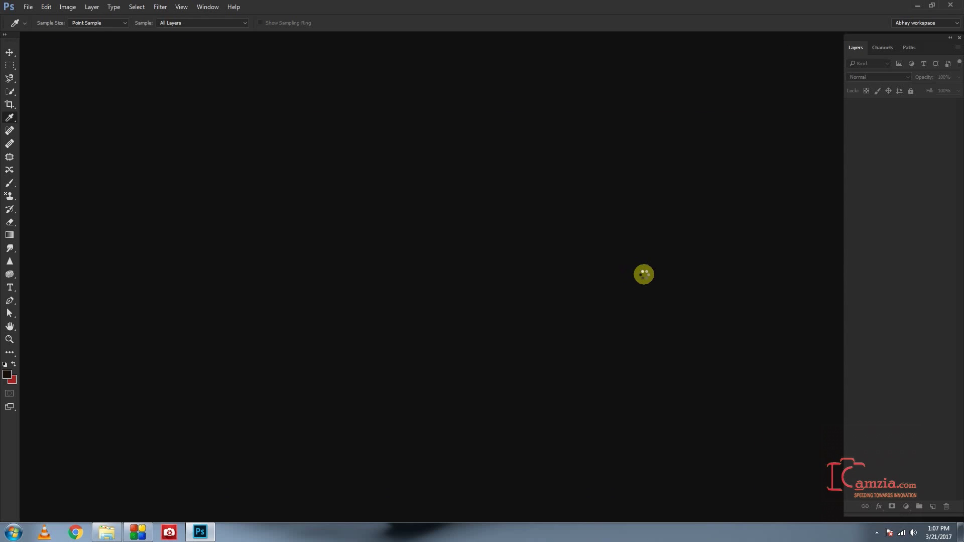